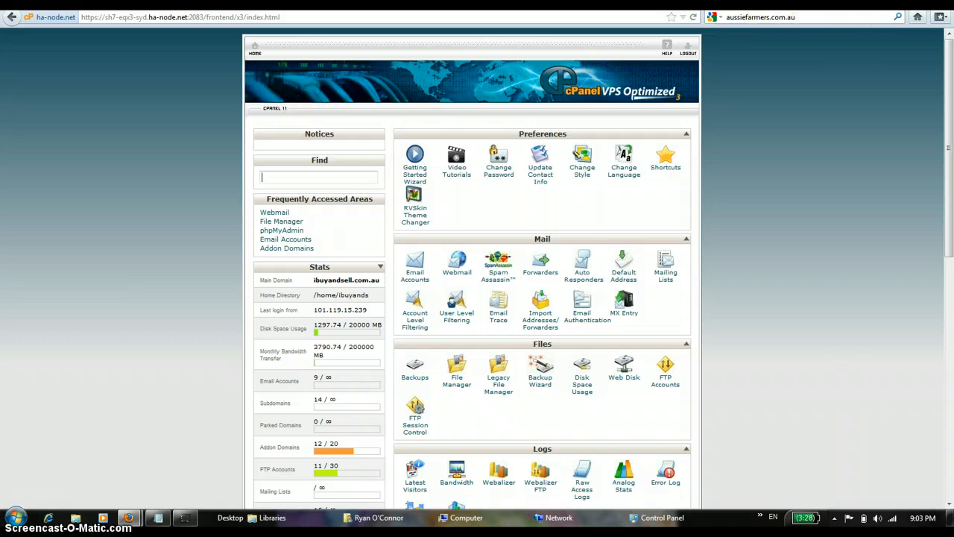
Load wordpresscopter.com in a new browser tab.
key(ctrl+t)
click(474, 18)
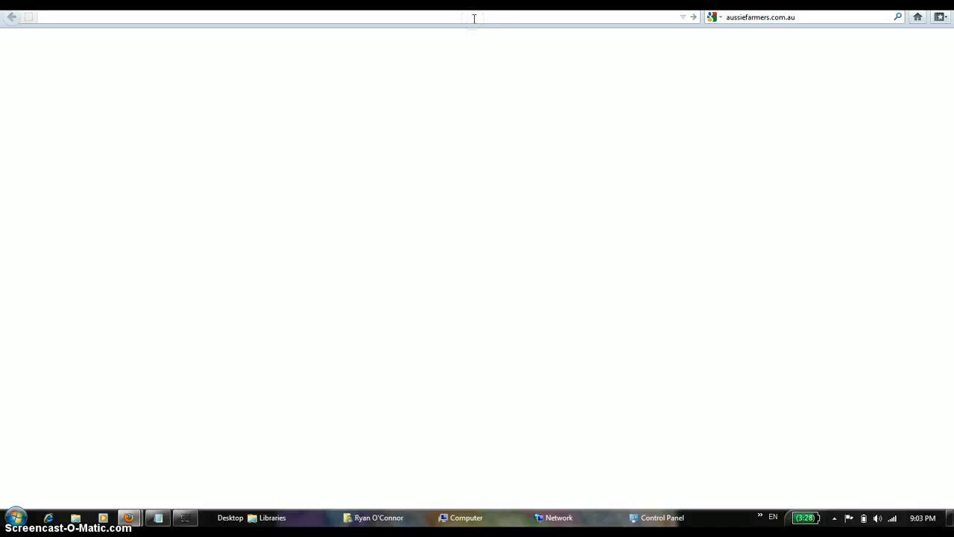
text(ordpre)
key(BackSpace)
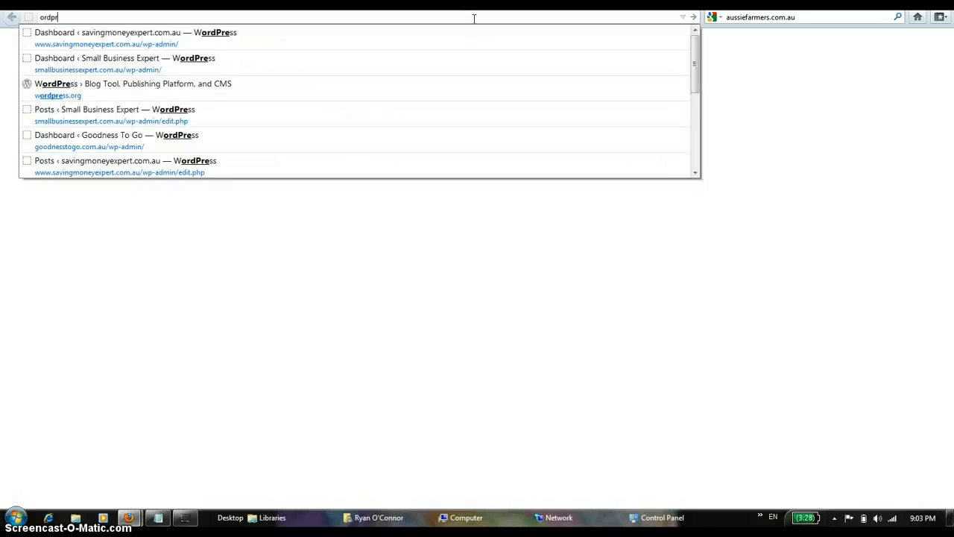
key(BackSpace)
key(BackSpace)
key(BackSpace)
key(BackSpace)
key(BackSpace)
text(wordpres)
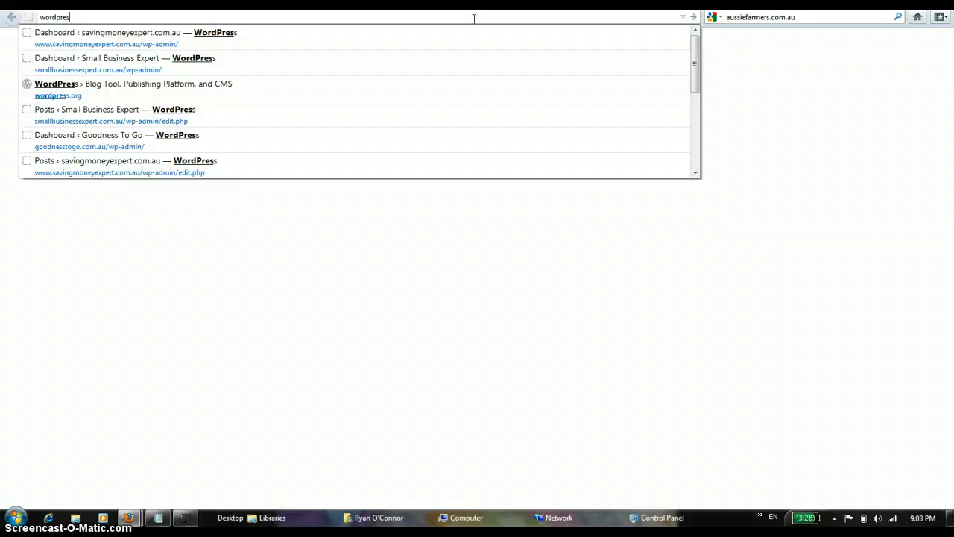
text(scopter.com)
key(Return)
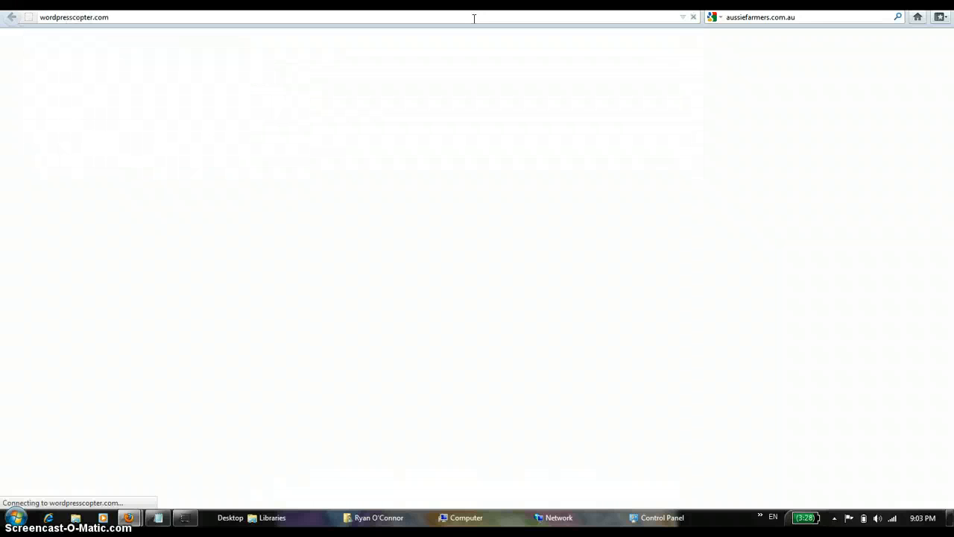
click(289, 252)
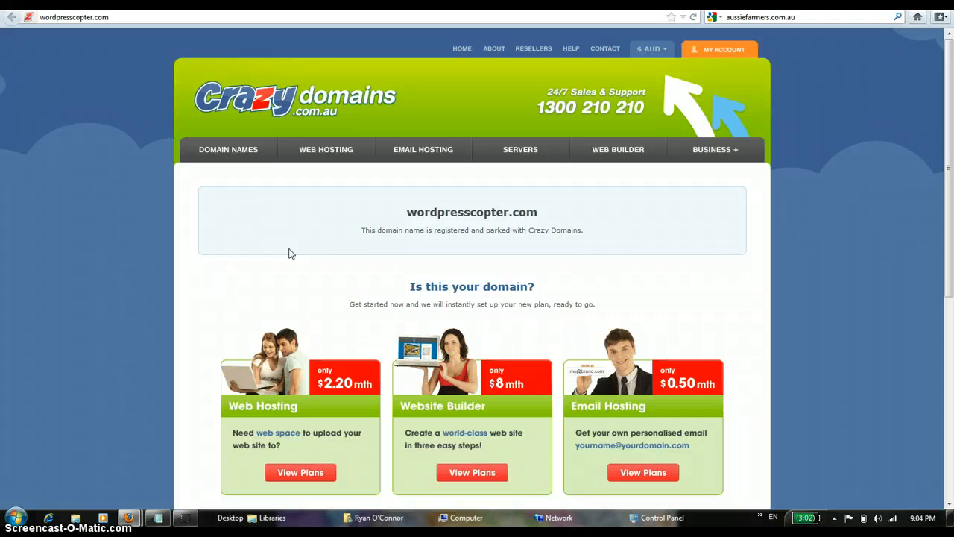
click(558, 107)
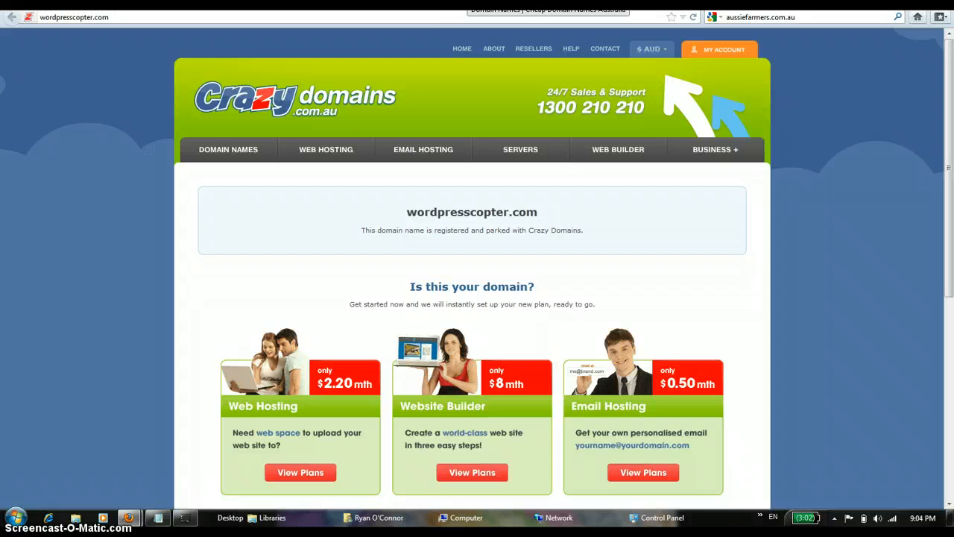
click(437, 9)
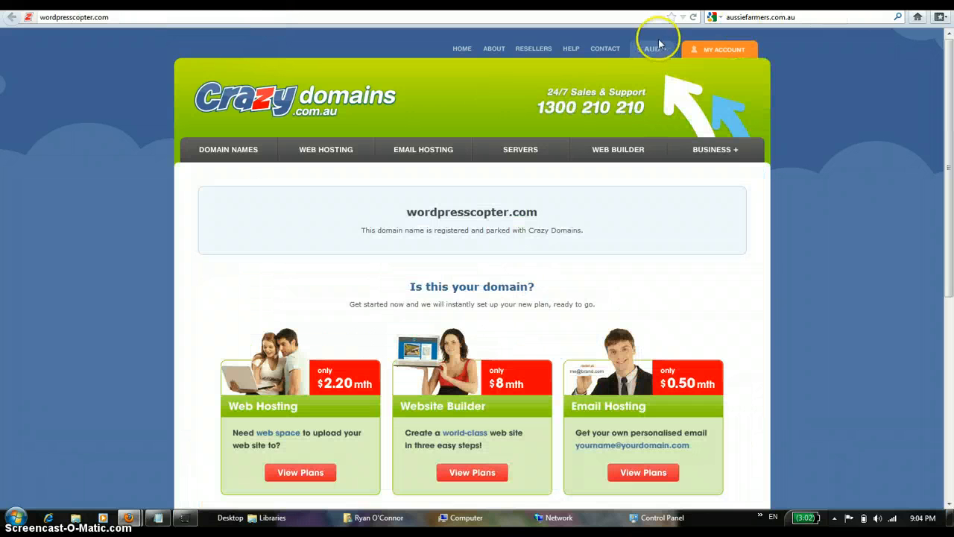
Go to the Crazy Domains account area and open the Domain Name Manager login form.
click(719, 48)
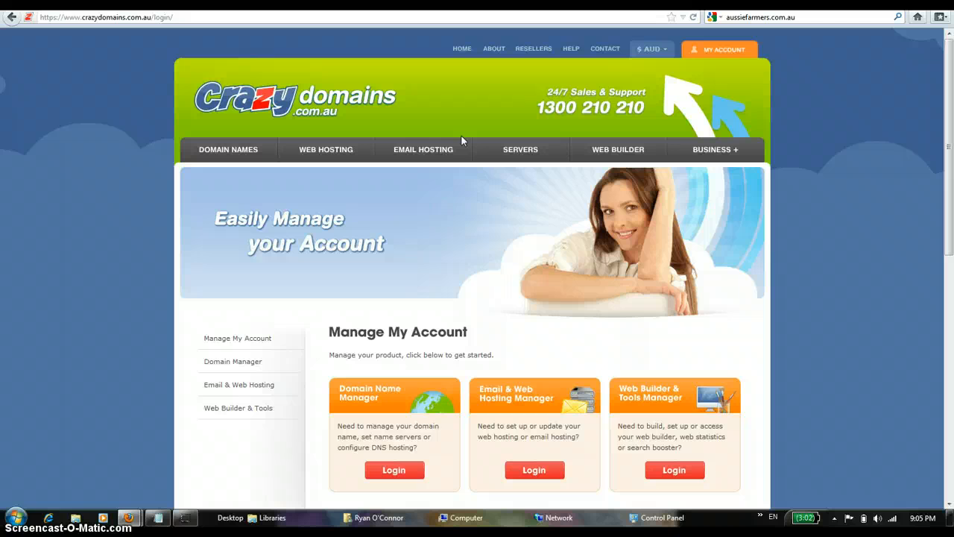
mouse_move(424, 151)
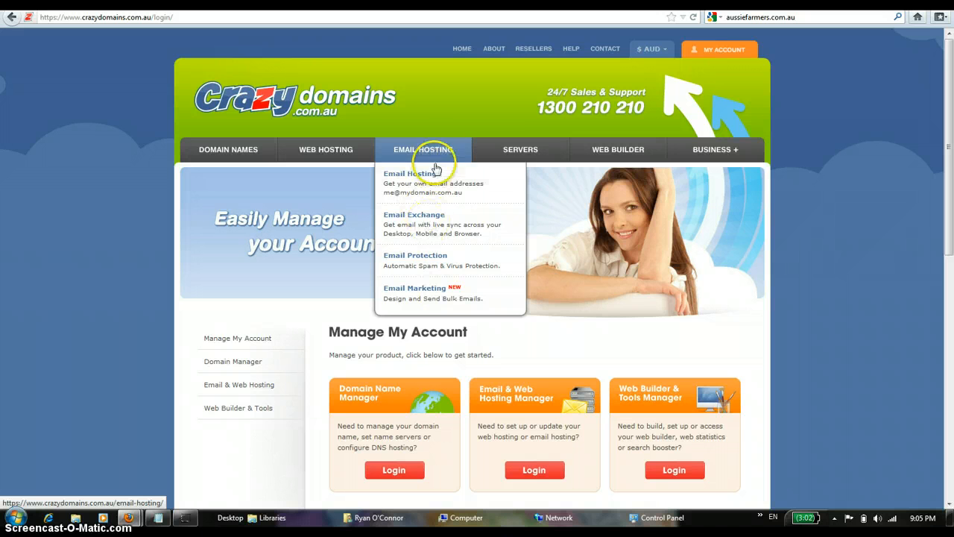
click(448, 154)
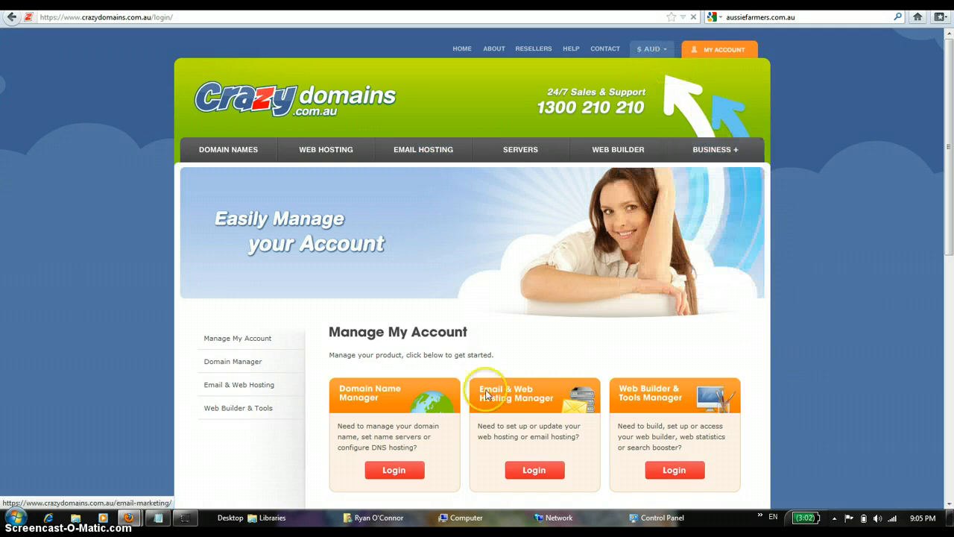
click(395, 471)
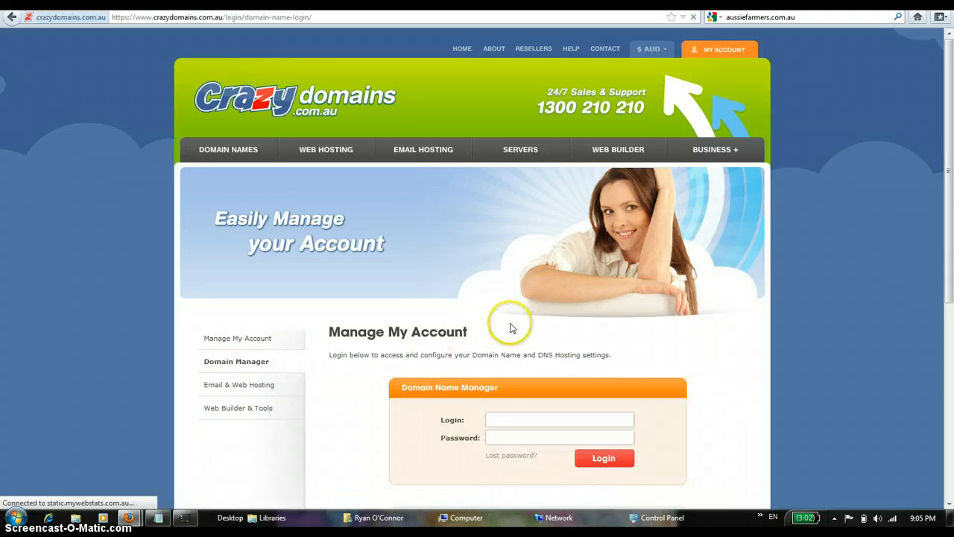
Fill in the saved account login name and clear the prefilled password.
click(498, 422)
text(r)
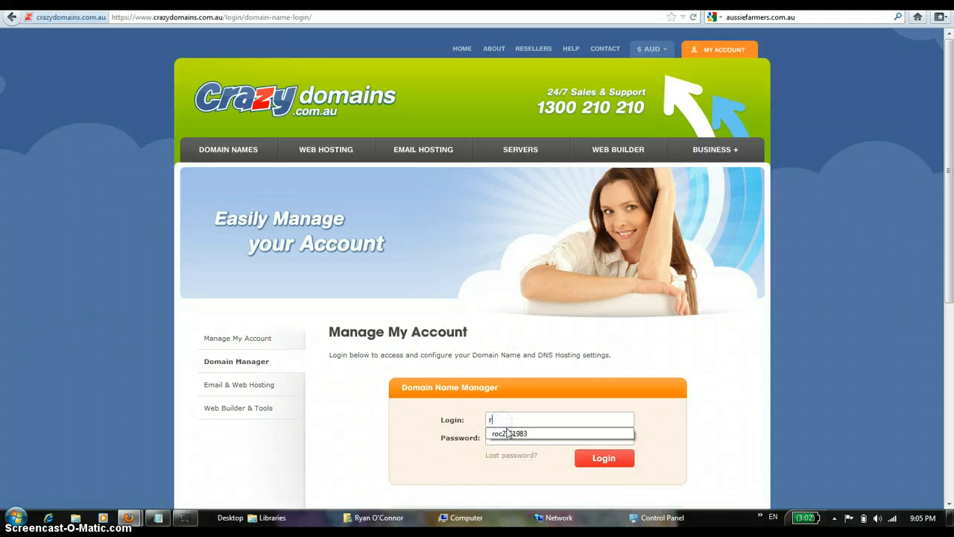
click(503, 434)
click(531, 443)
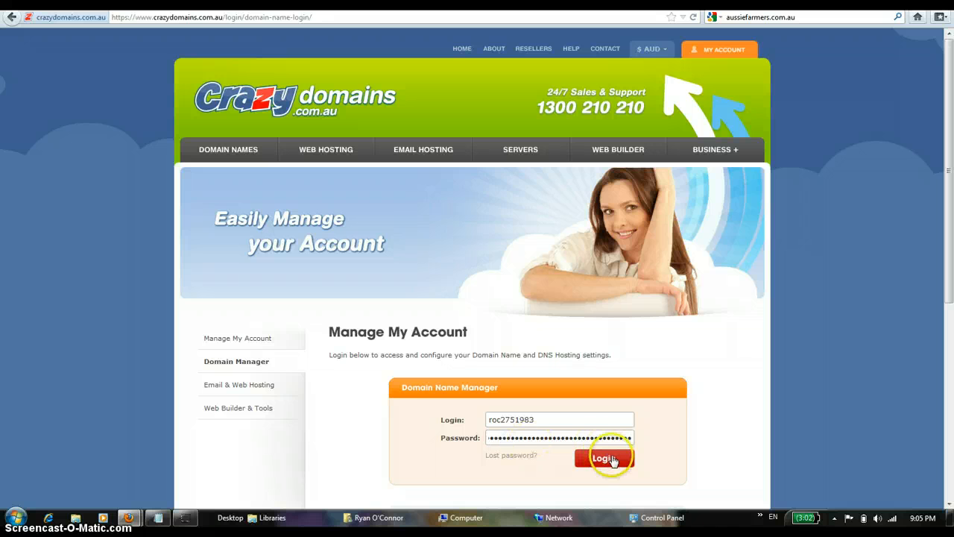
double_click(583, 439)
key(BackSpace)
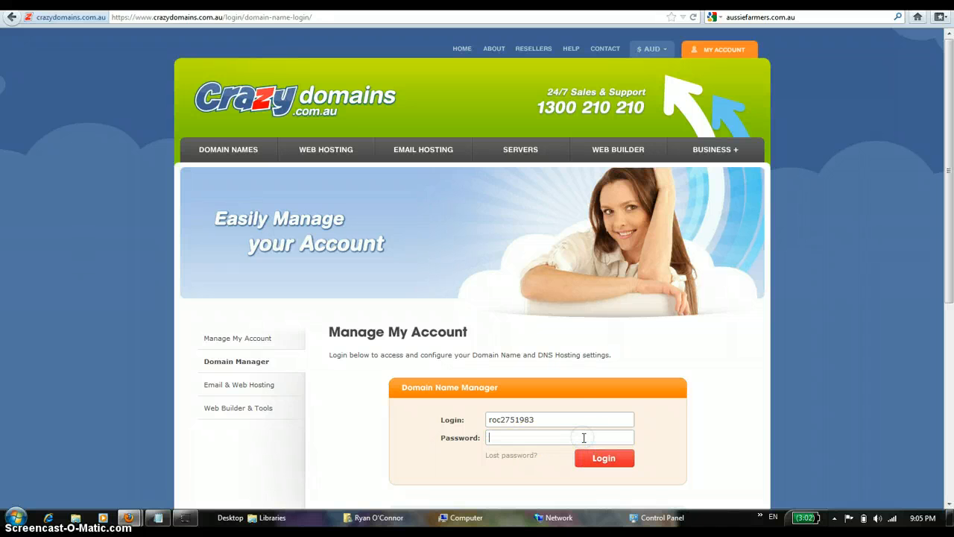
Restore the browser window to a smaller size and search the Gmail mailbox for crazydomain.
key(ctrl)
key(ctrl)
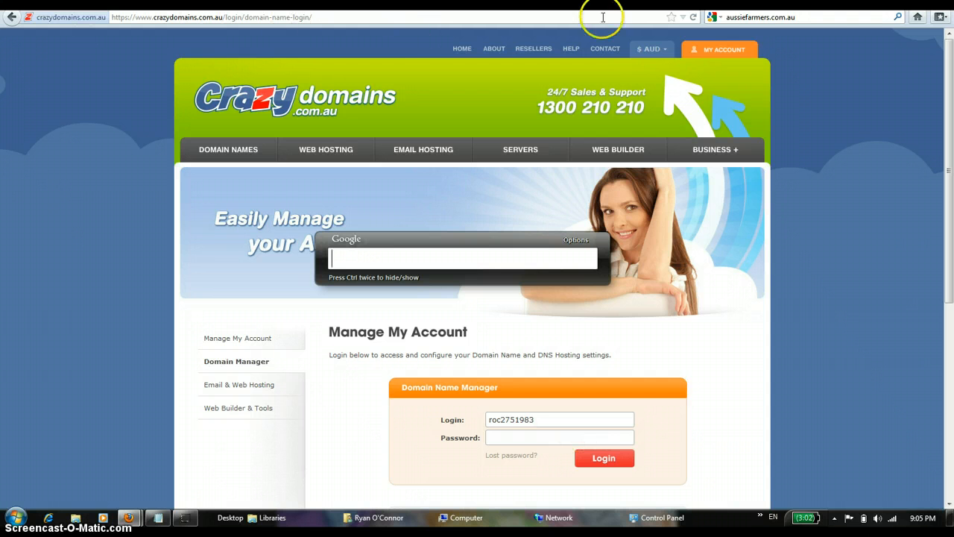
click(917, 0)
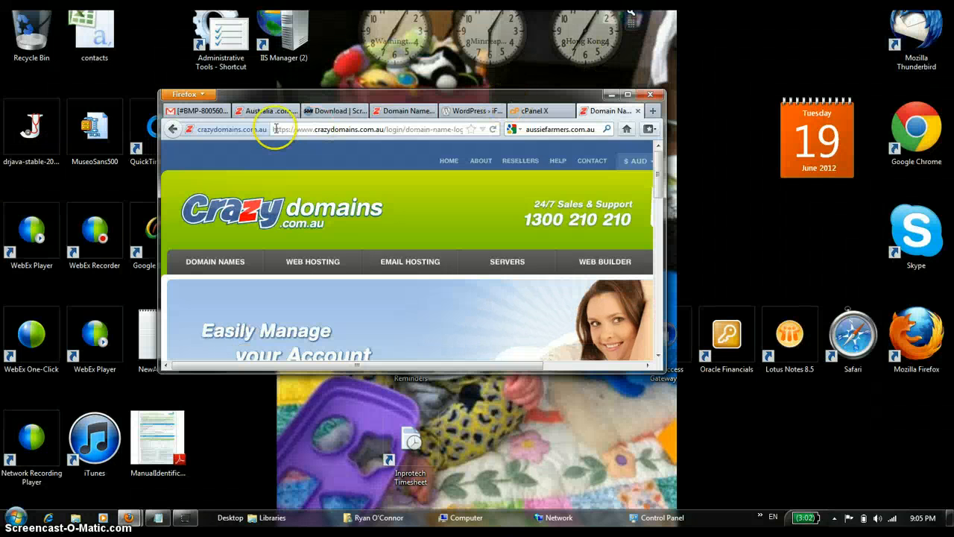
click(209, 117)
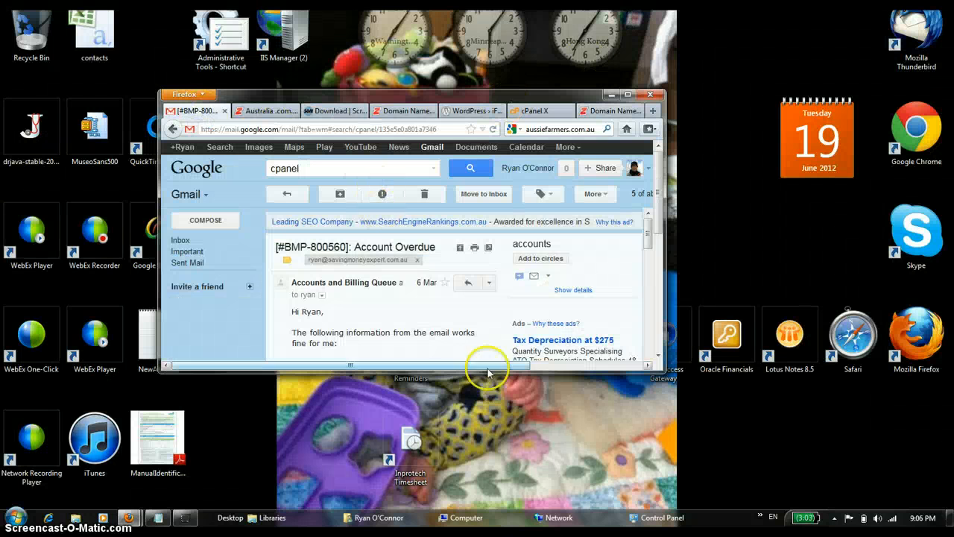
double_click(328, 163)
text(crazydome)
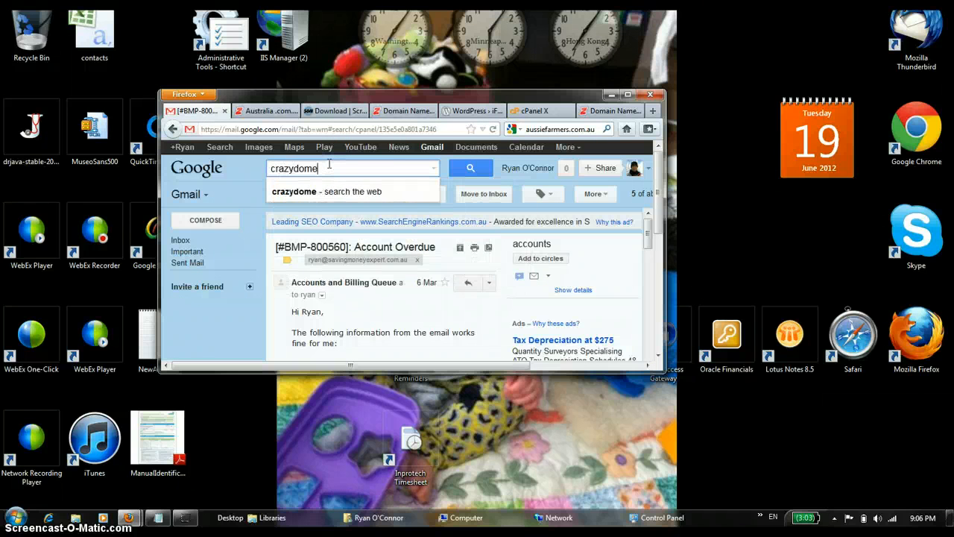
key(BackSpace)
text(ain)
click(471, 168)
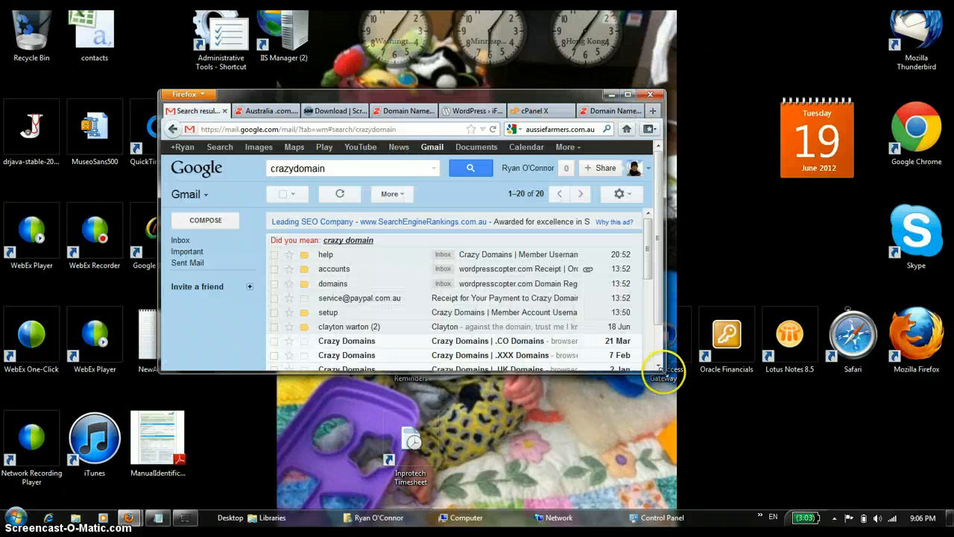
Enlarge the browser window, open the newest Crazy Domains Member Username & Password email and copy the account password from it.
drag(665, 361, 831, 451)
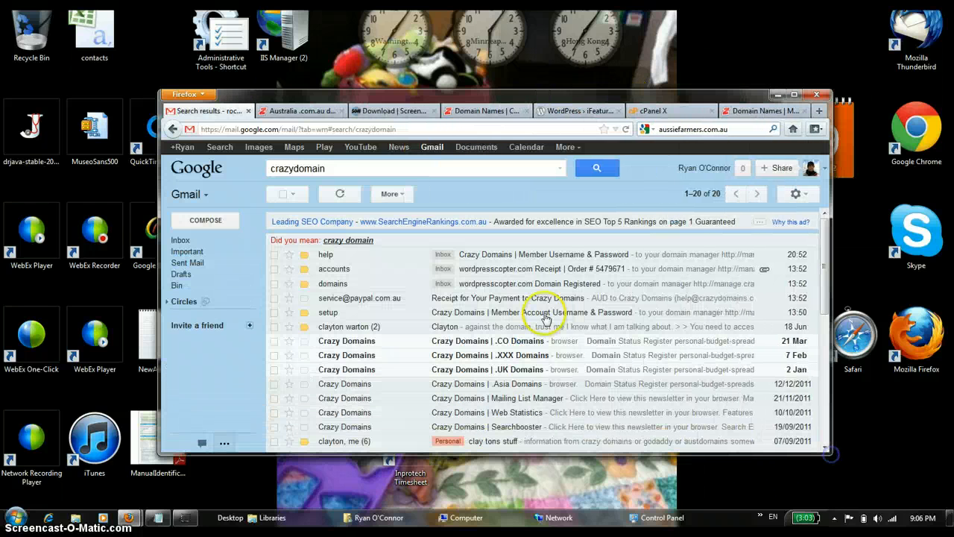
click(559, 253)
double_click(397, 403)
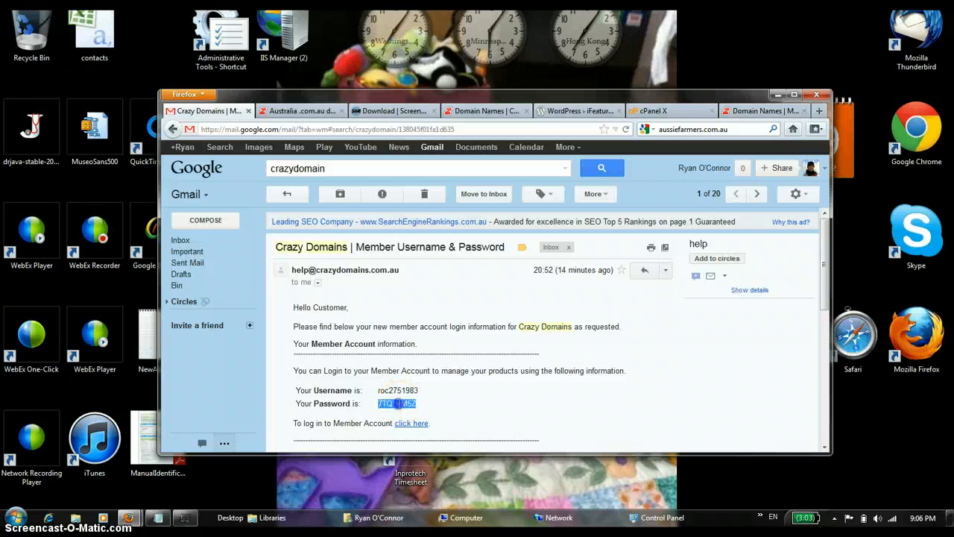
Return to the Domain Name Manager login in the maximized window, paste the account password, log in and have the browser remember the password.
click(760, 110)
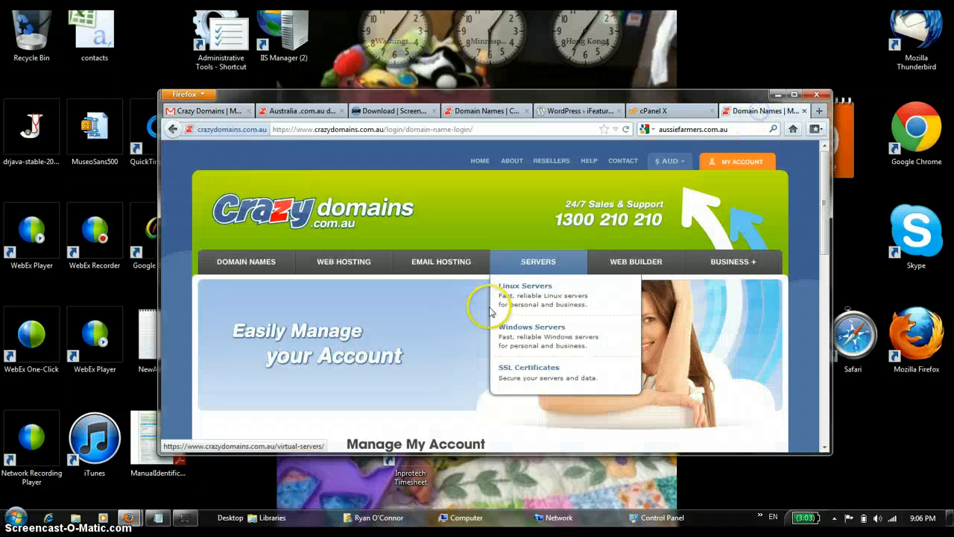
click(795, 95)
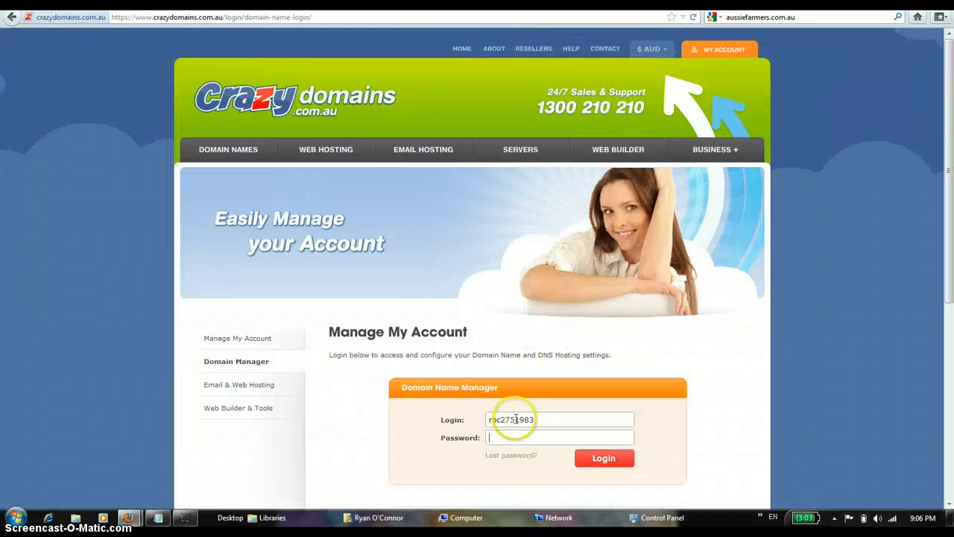
click(511, 440)
key(ctrl+v)
click(605, 459)
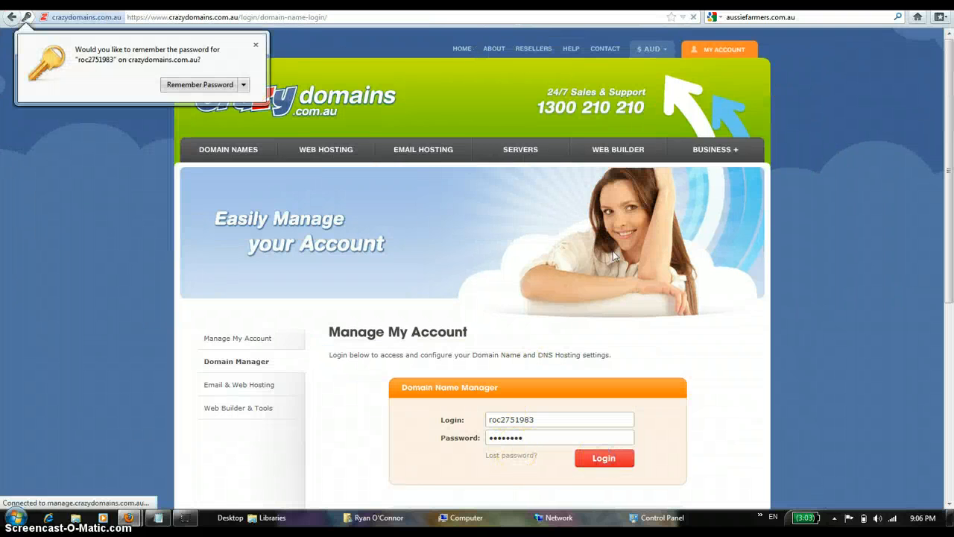
click(216, 85)
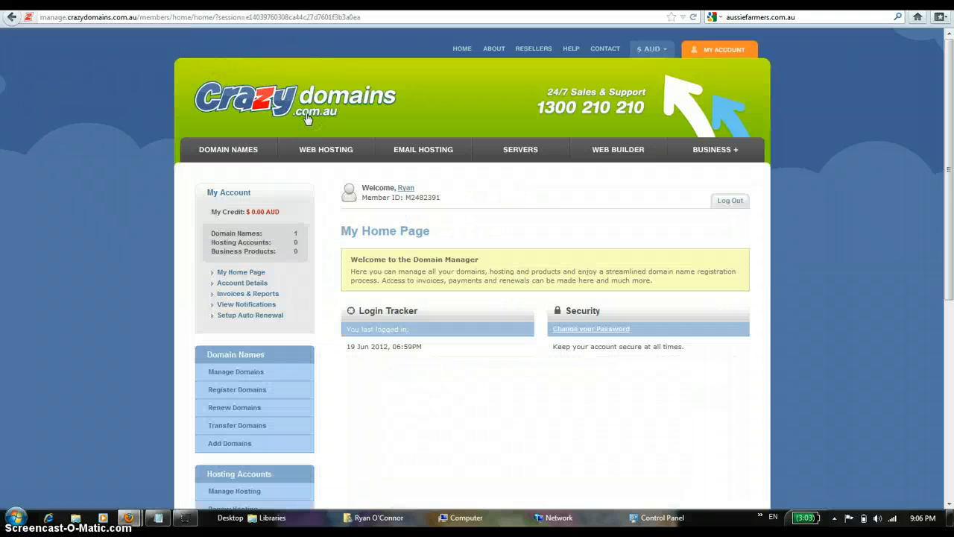
Open the managed domain wordpresscopter.com and go to its name server update page.
click(237, 376)
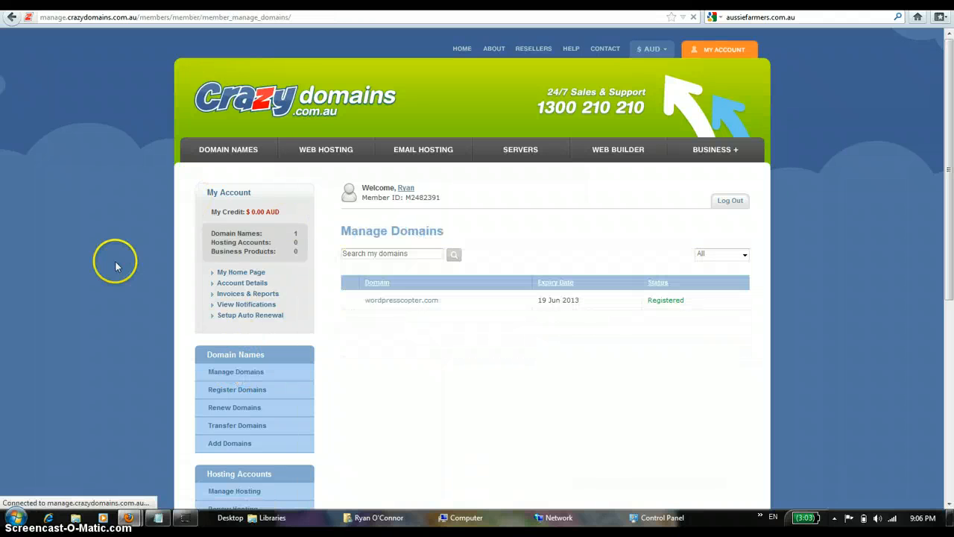
click(420, 301)
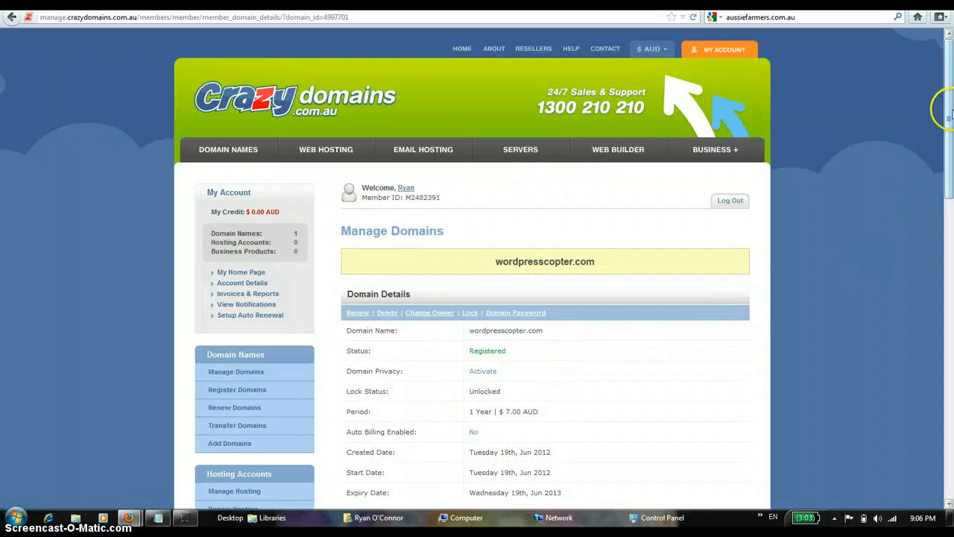
drag(948, 108, 951, 202)
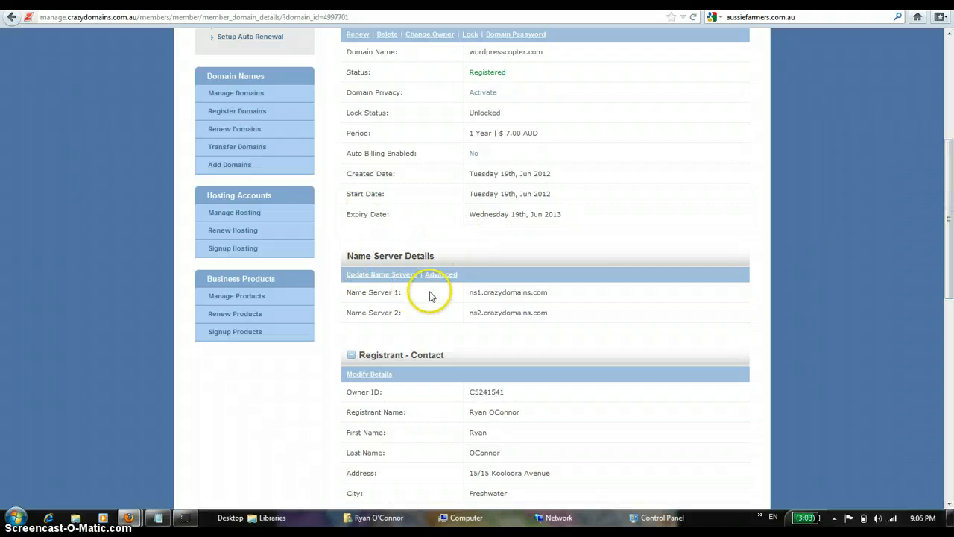
click(377, 277)
Switch to Notepad, move its window aside and copy the Nameserver 1 address nssyd01.crucial.com.au.
click(158, 517)
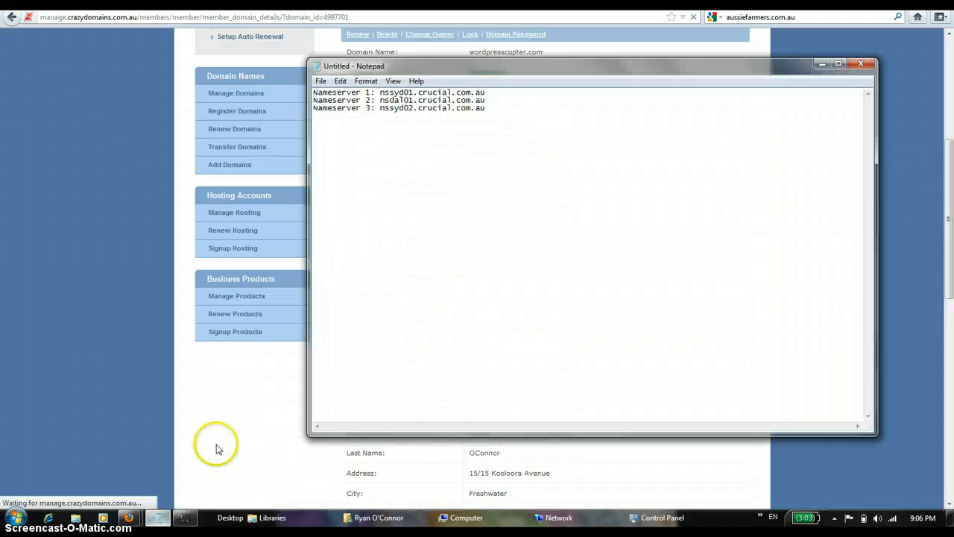
drag(441, 66, 693, 21)
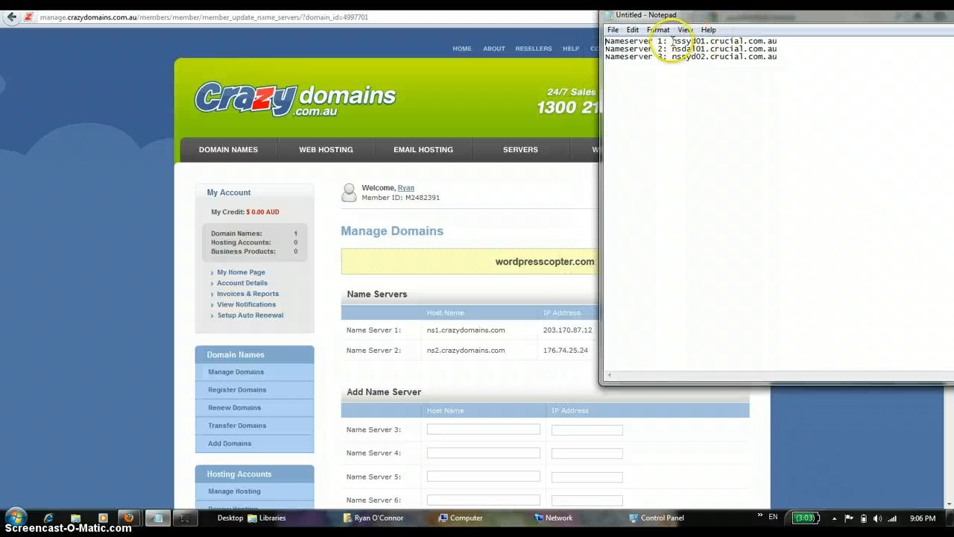
drag(710, 41, 794, 44)
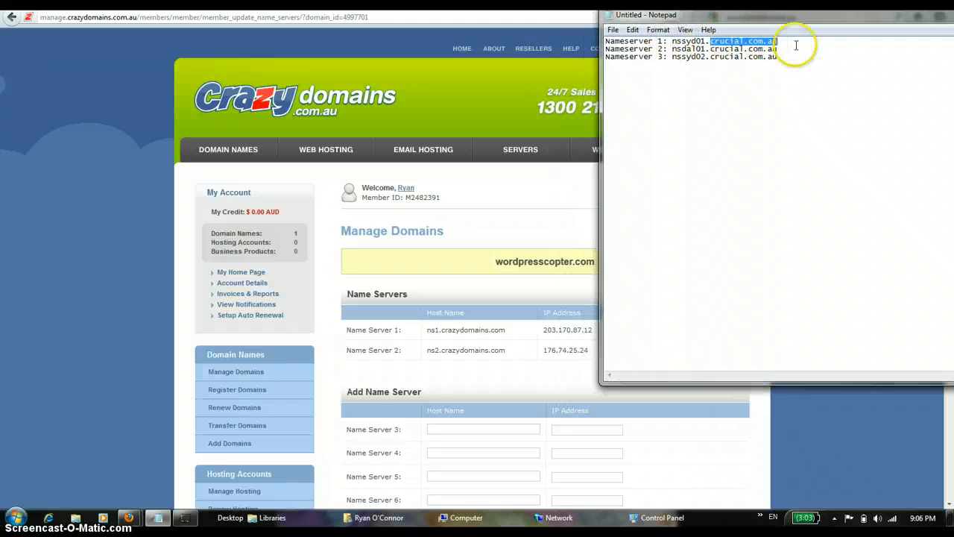
click(796, 46)
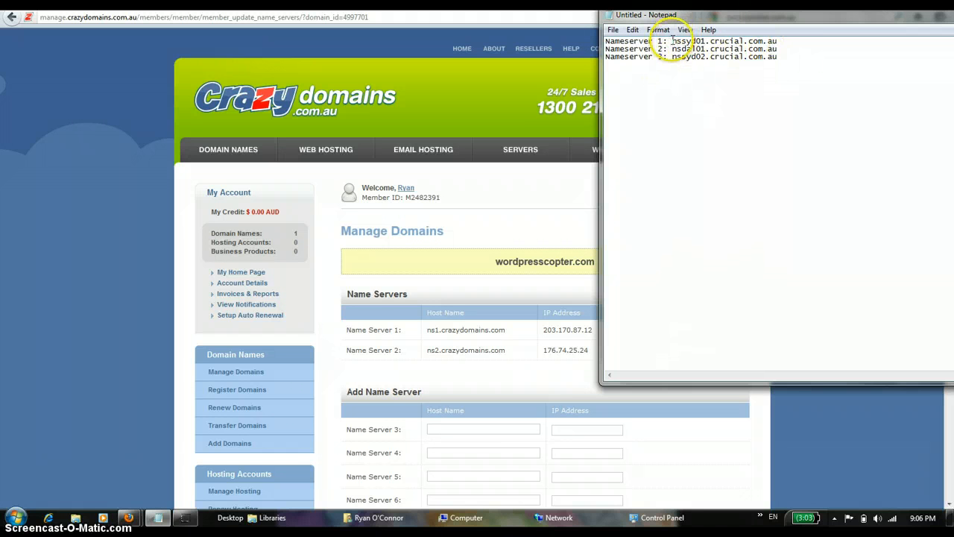
drag(676, 41, 820, 55)
click(820, 55)
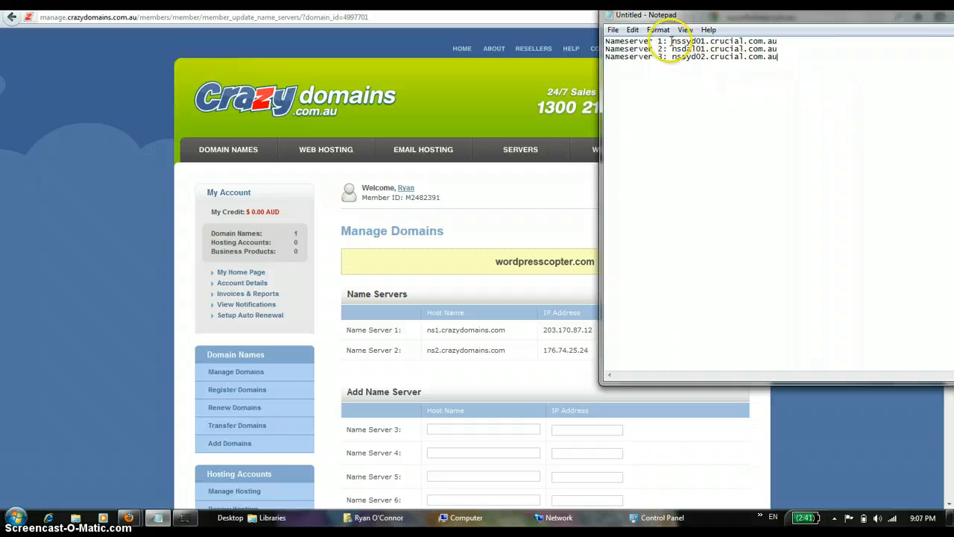
drag(671, 41, 872, 40)
key(ctrl+c)
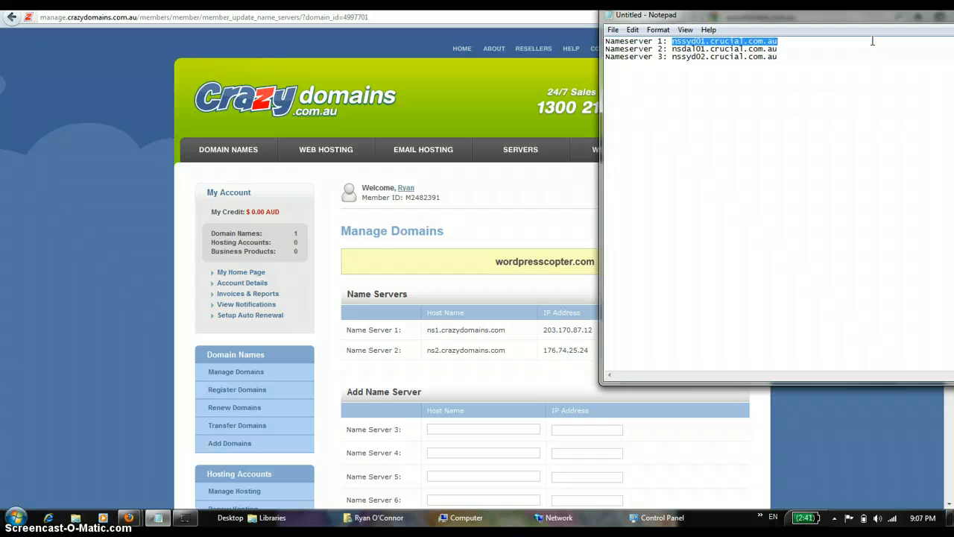
Back on the wordpresscopter.com name server page, delete both ns1.crazydomains.com and ns2.crazydomains.com, confirming each removal.
click(510, 340)
click(718, 330)
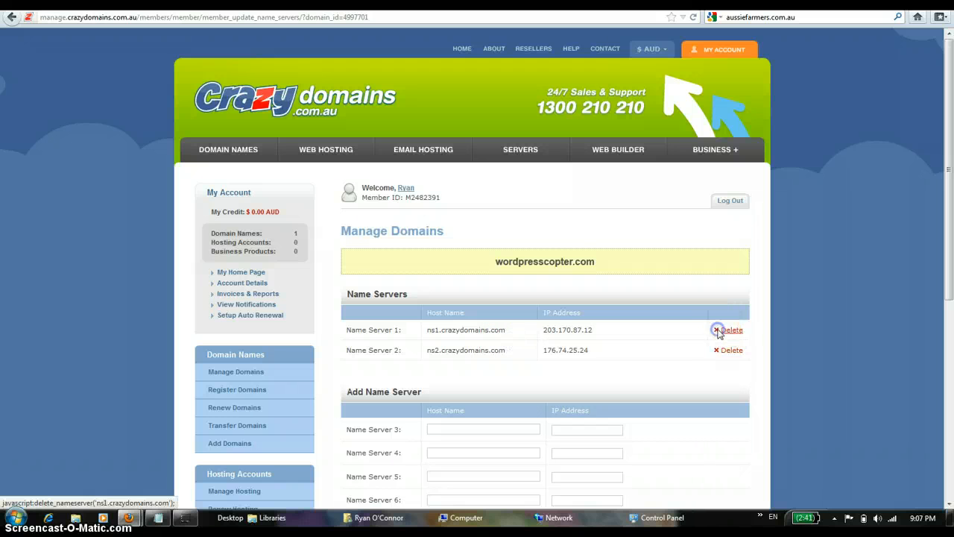
click(485, 227)
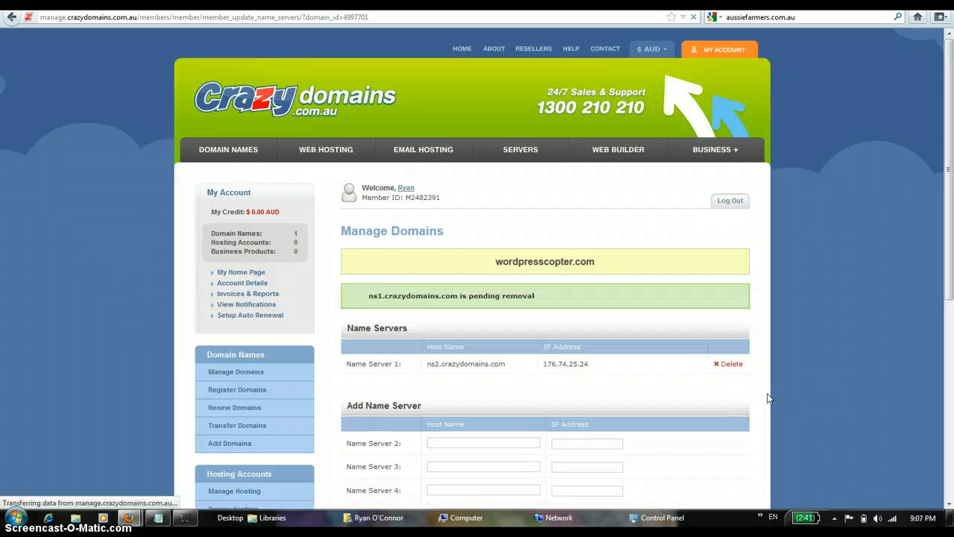
click(720, 365)
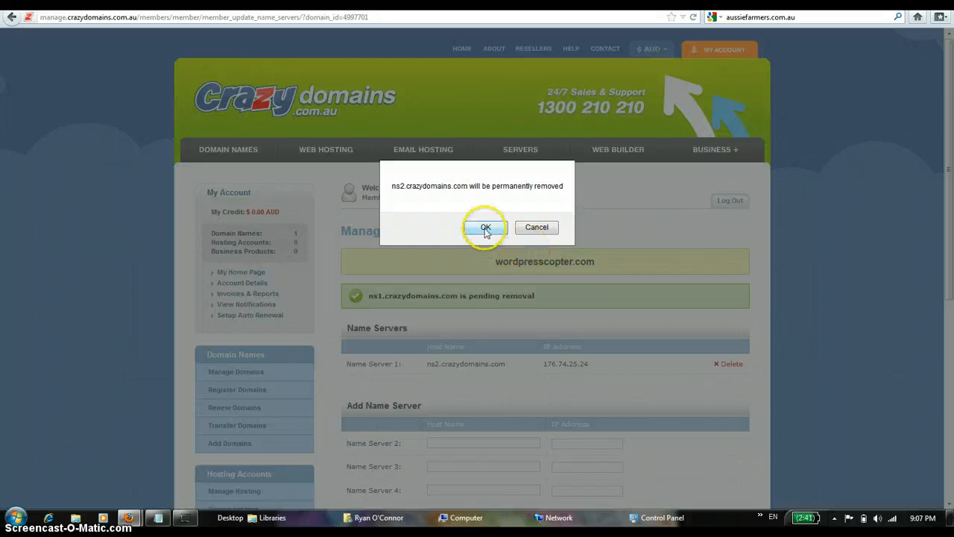
click(485, 226)
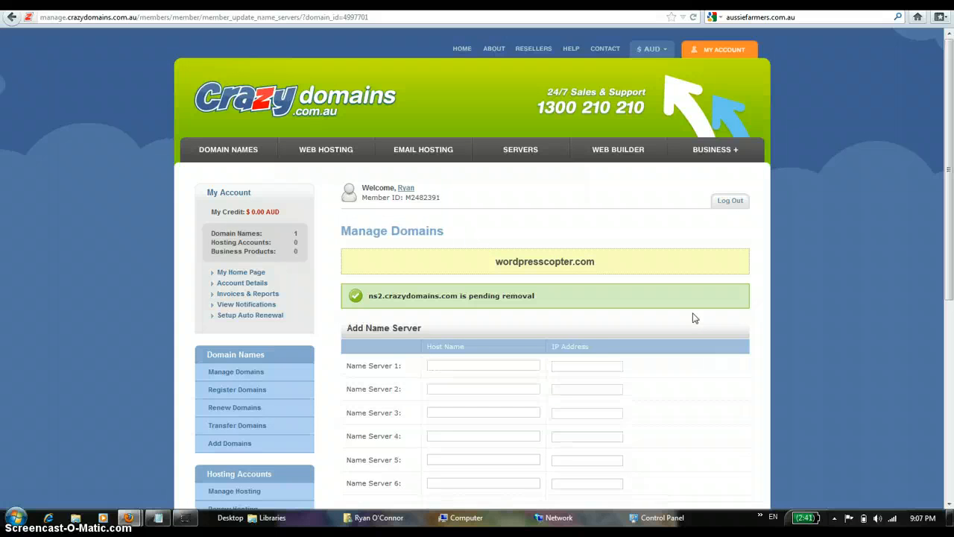
Paste the copied address nssyd01.crucial.com.au as the host name of Name Server 1.
click(447, 366)
key(ctrl+v)
click(462, 388)
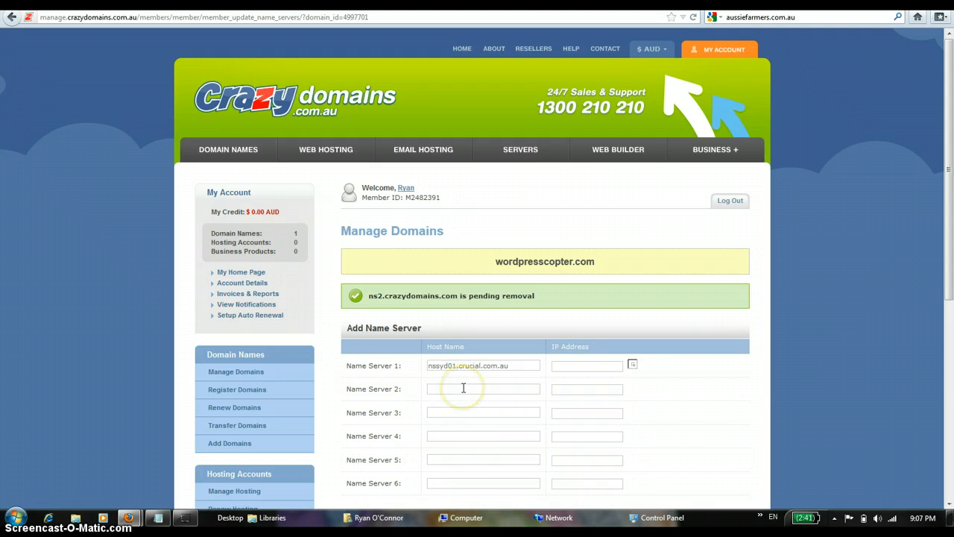
Copy the Nameserver 2 address nsdal01.crucial.com.au from Notepad and paste it as the host name of Name Server 2.
key(alt+Tab)
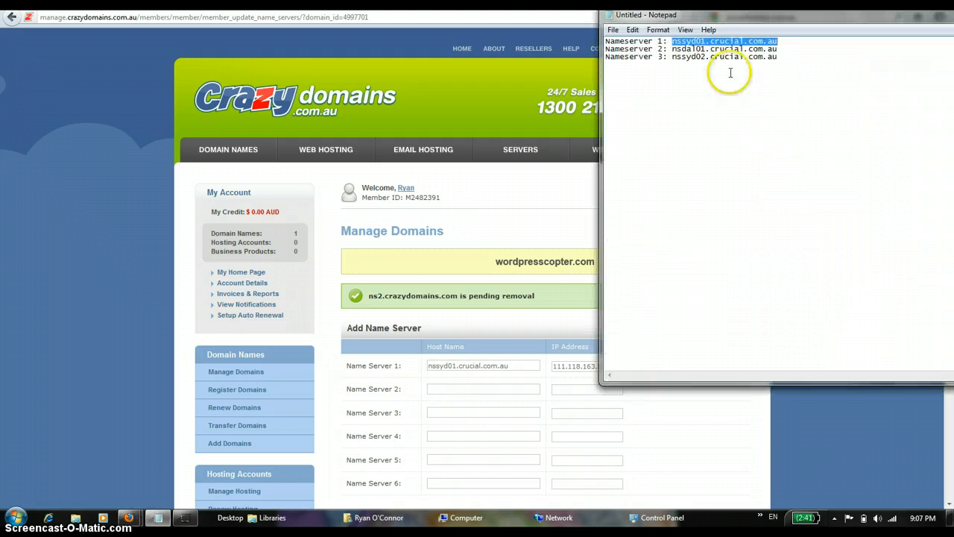
drag(673, 48, 804, 53)
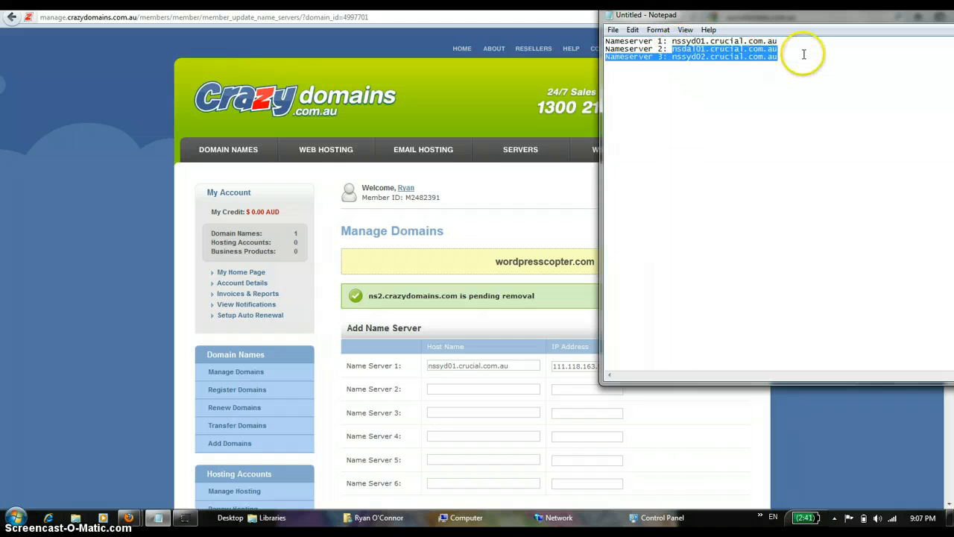
click(699, 54)
drag(672, 49, 799, 55)
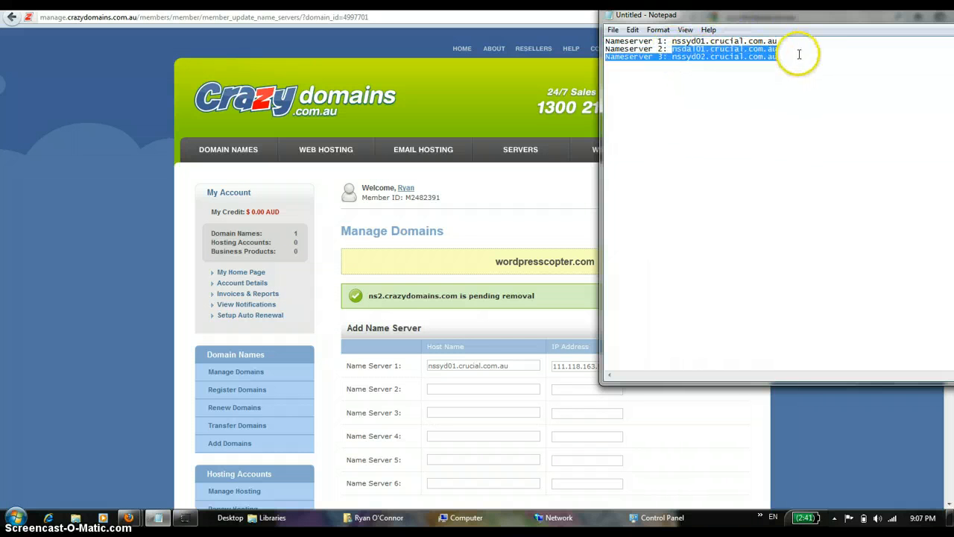
click(799, 51)
drag(672, 48, 791, 50)
key(ctrl+c)
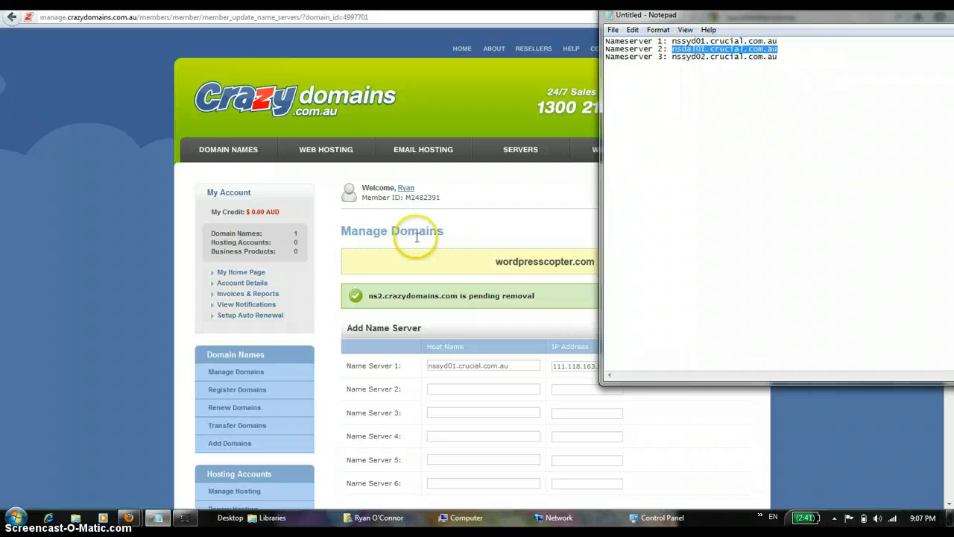
click(440, 389)
key(ctrl+v)
key(Tab)
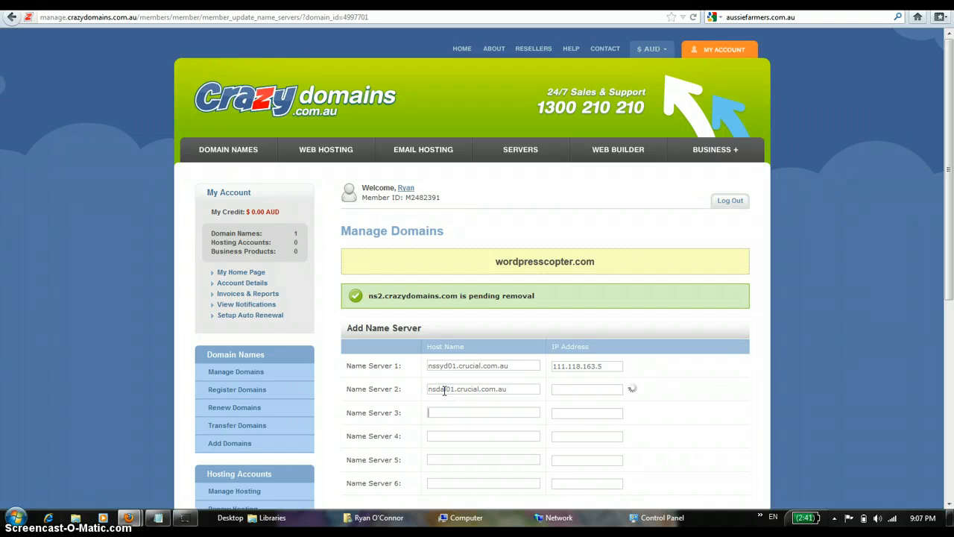
key(alt+Tab)
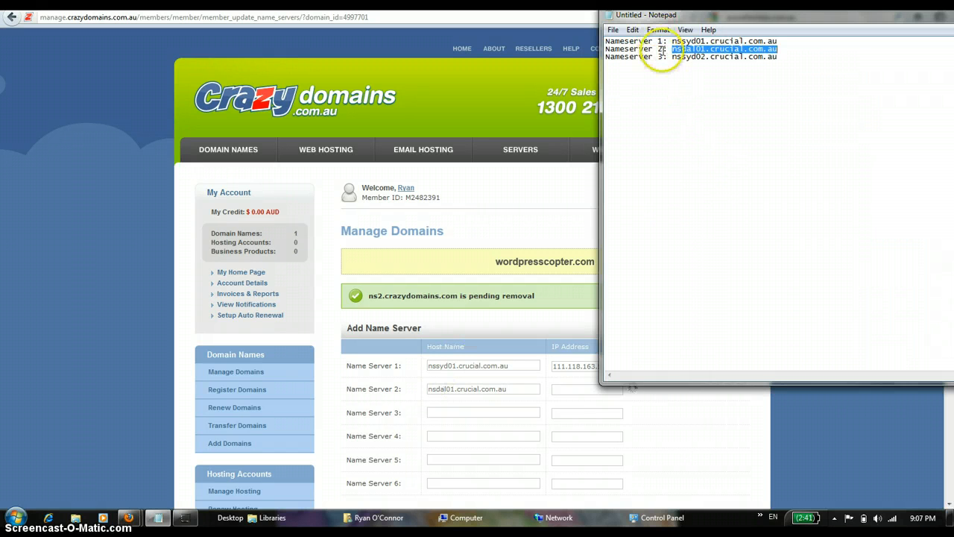
drag(671, 56, 740, 59)
click(815, 63)
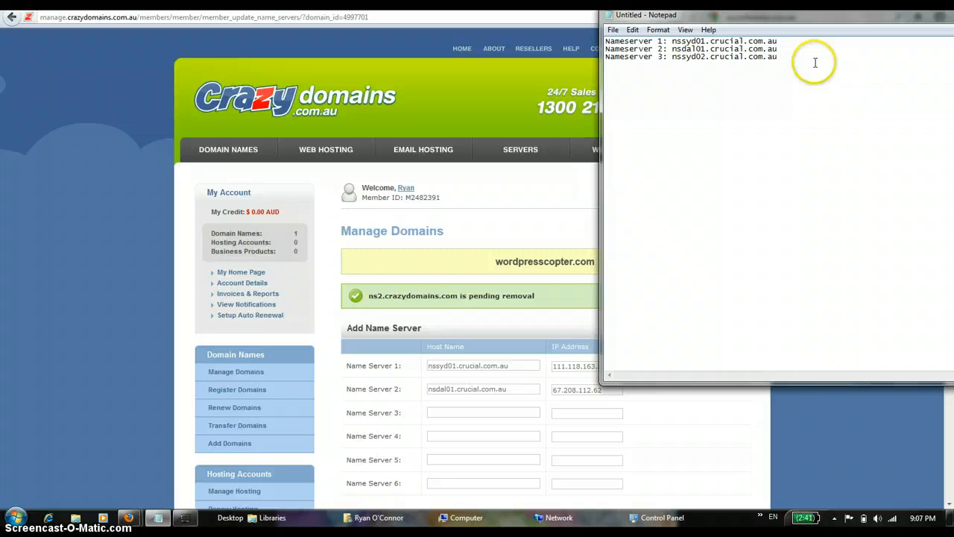
key(alt+Tab)
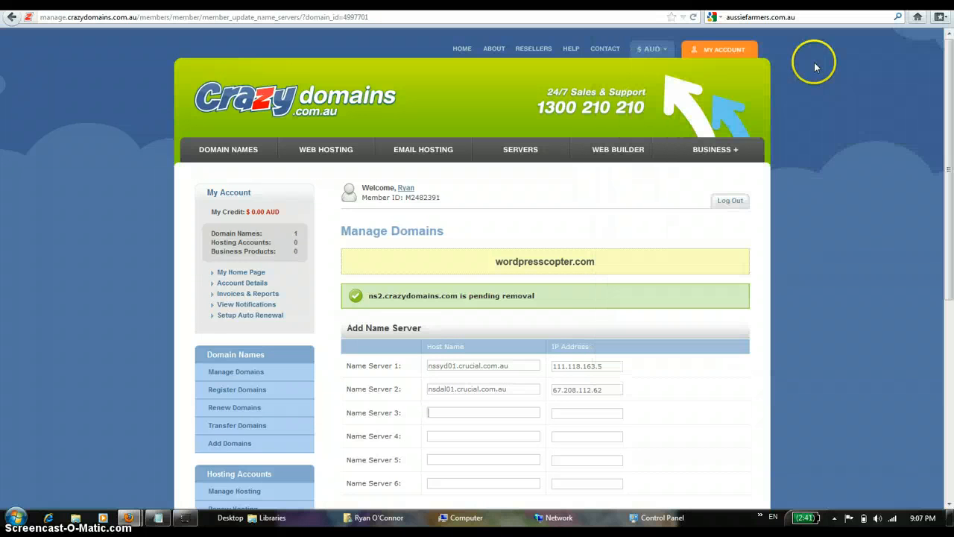
click(449, 413)
key(ctrl+v)
key(Tab)
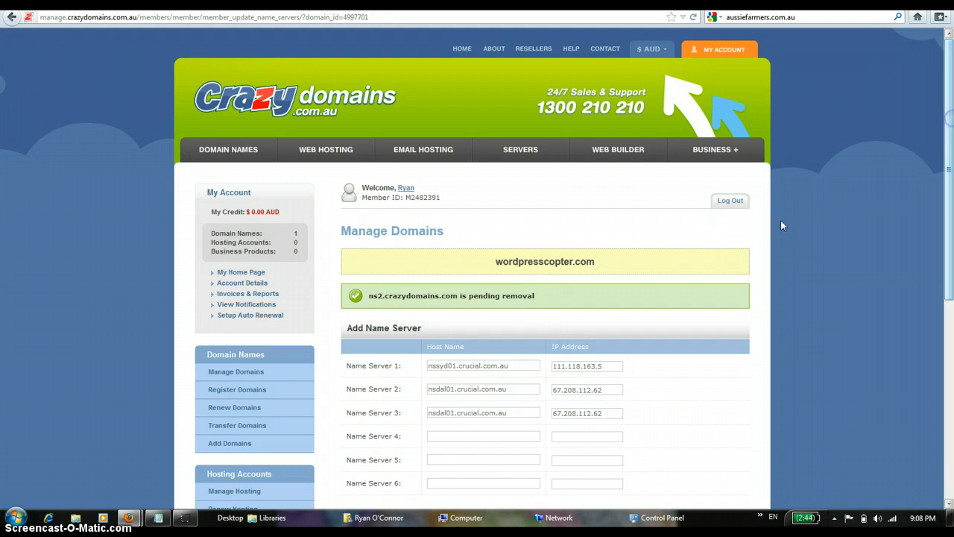
drag(507, 412, 347, 401)
key(Delete)
Copy the Nameserver 3 address nssyd02.crucial.com.au from Notepad and paste it as the host name of Name Server 3.
key(alt+Tab)
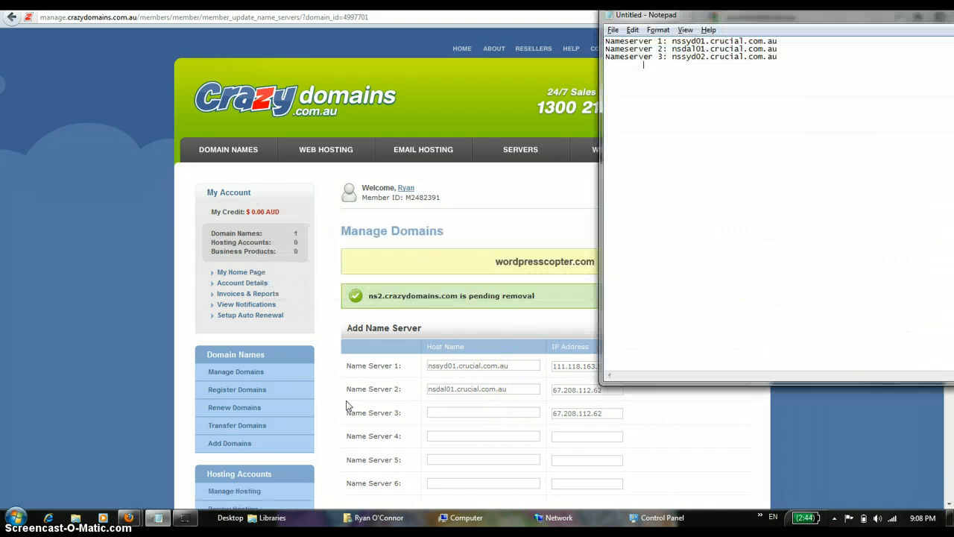
drag(671, 56, 789, 57)
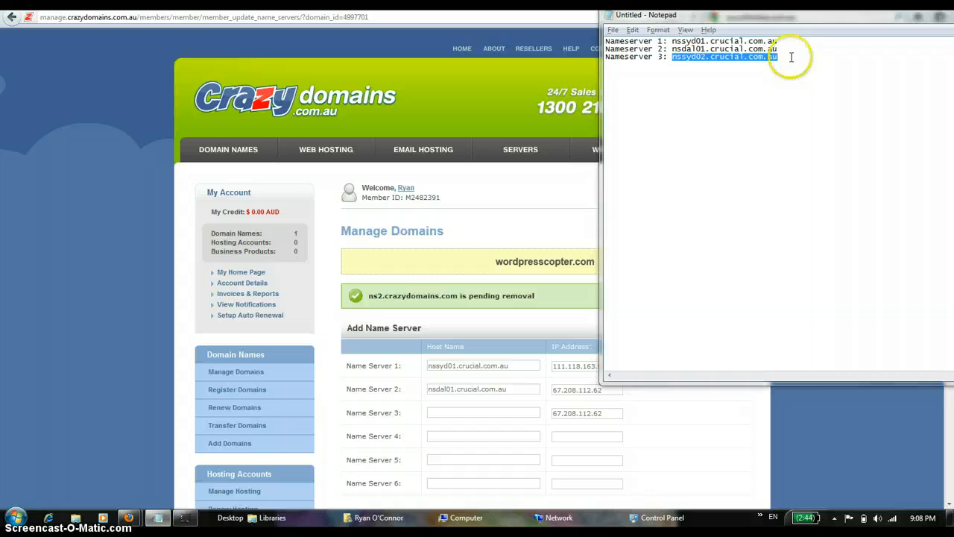
key(alt+Tab)
key(ctrl+v)
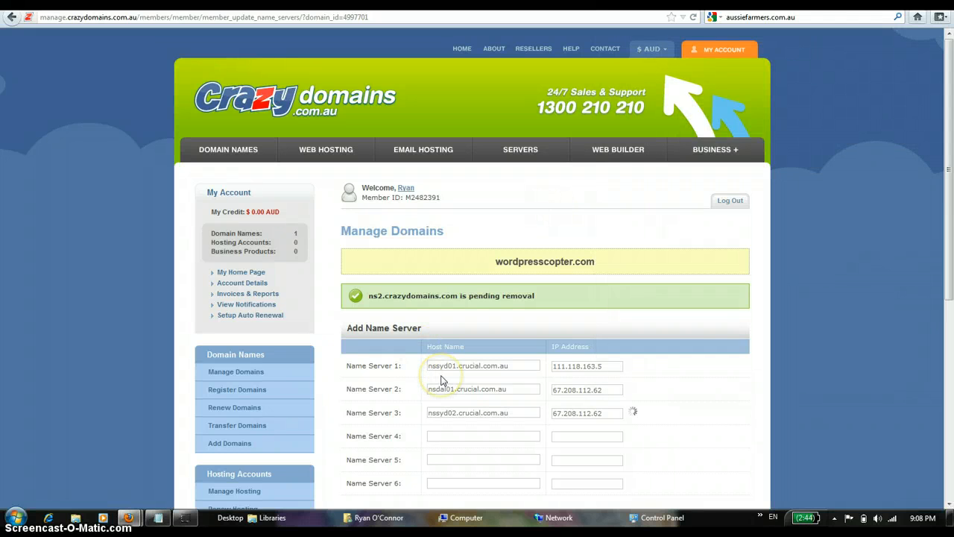
key(Tab)
key(Tab)
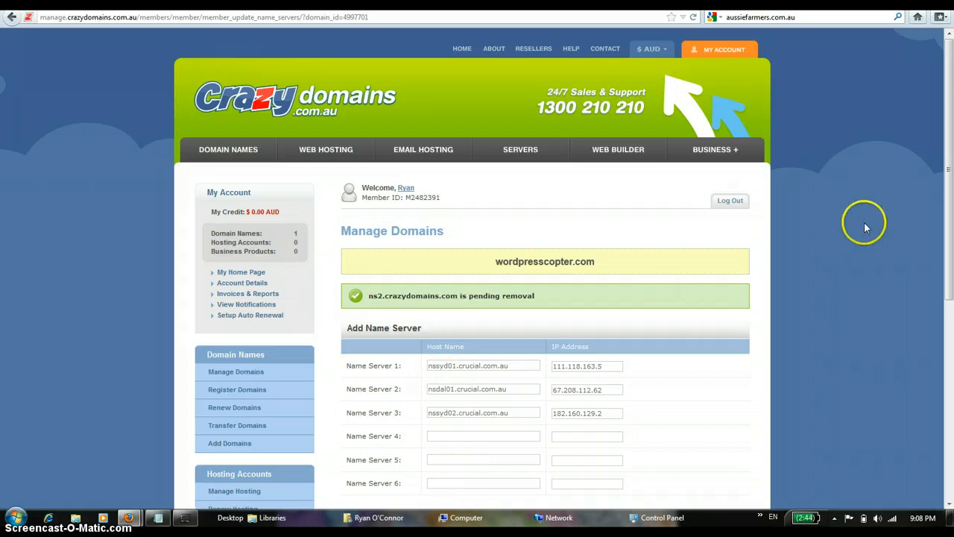
Submit the three Crucial host names as the new name servers of wordpresscopter.com.
scroll(834, 298, down, 5)
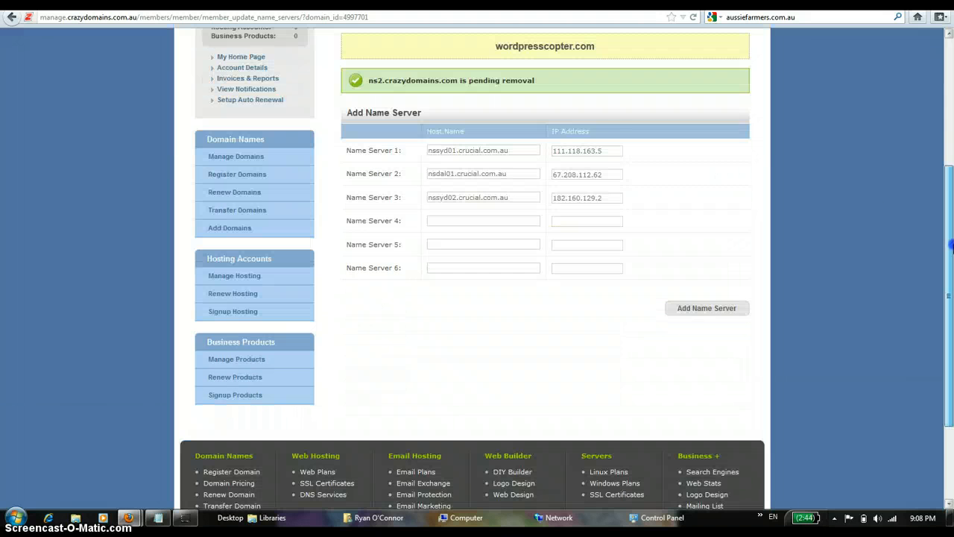
click(704, 311)
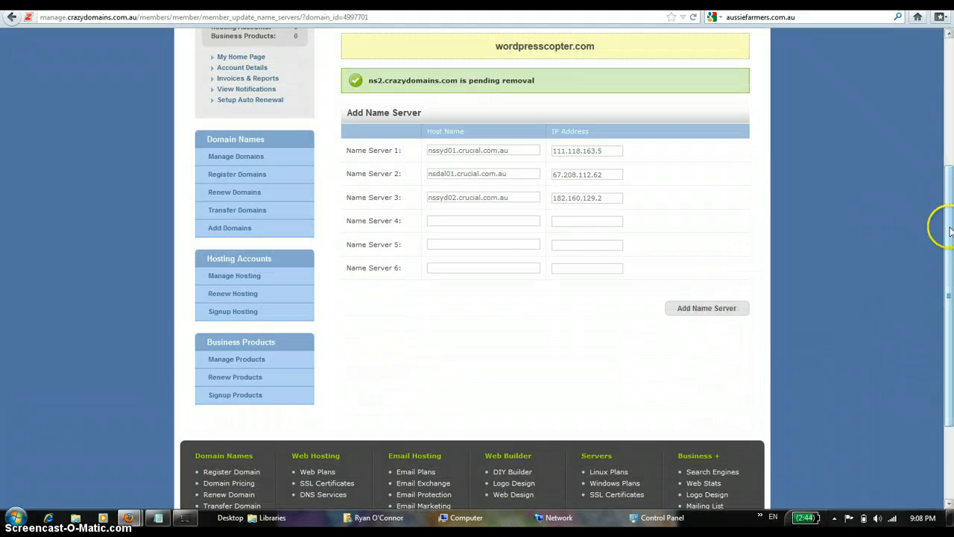
drag(949, 224, 950, 130)
scroll(950, 130, down, 6)
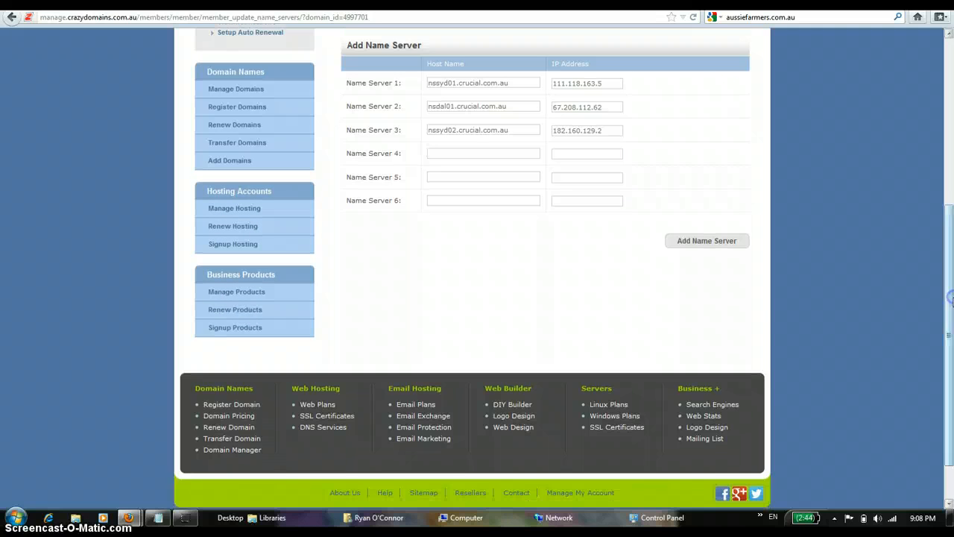
click(709, 240)
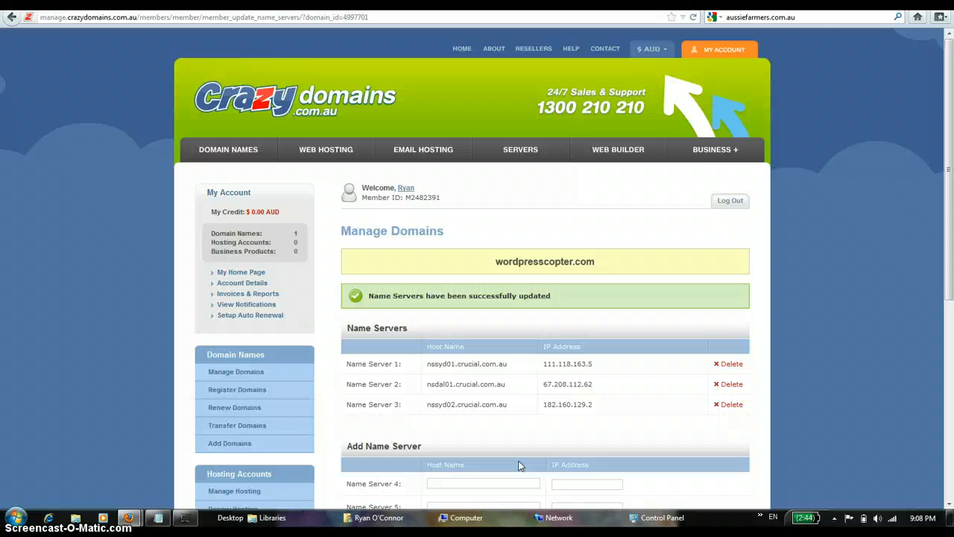
Open wordpresscopter.com in a new browser tab to check the domain.
key(ctrl+t)
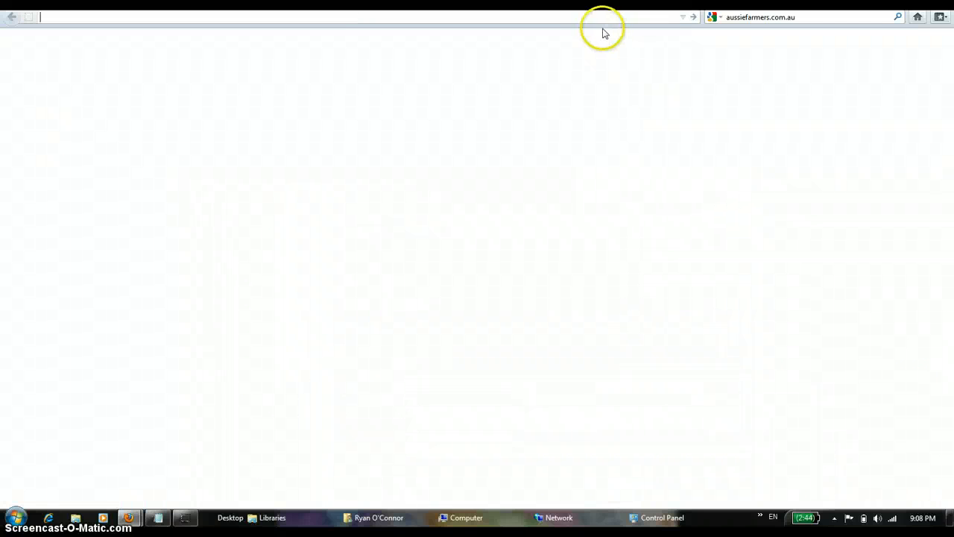
click(603, 15)
text(wo)
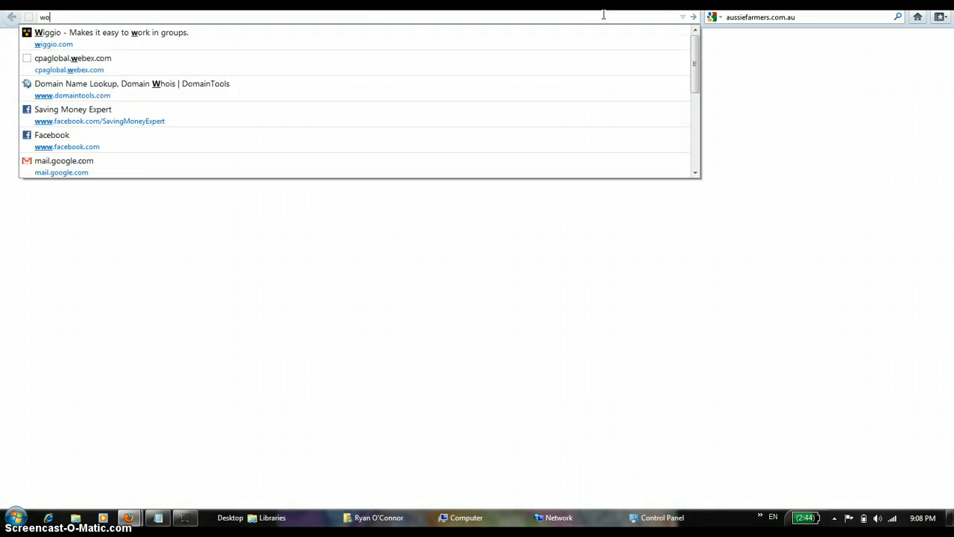
text(rdpresscopt)
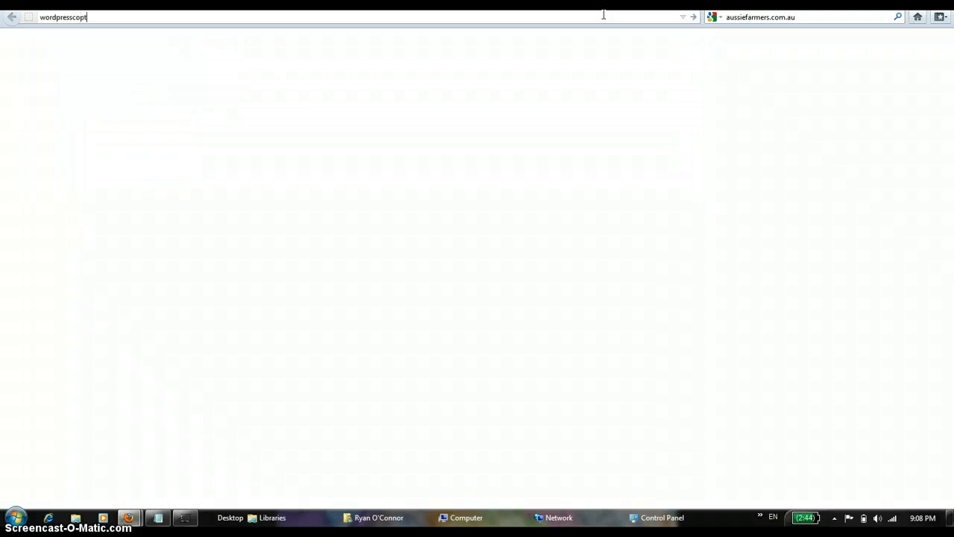
text(er.com)
key(Return)
click(175, 400)
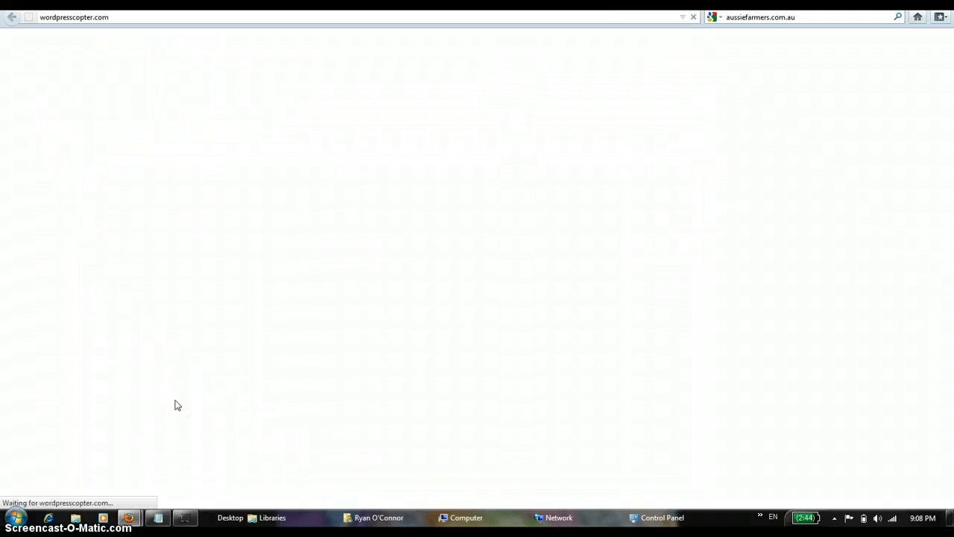